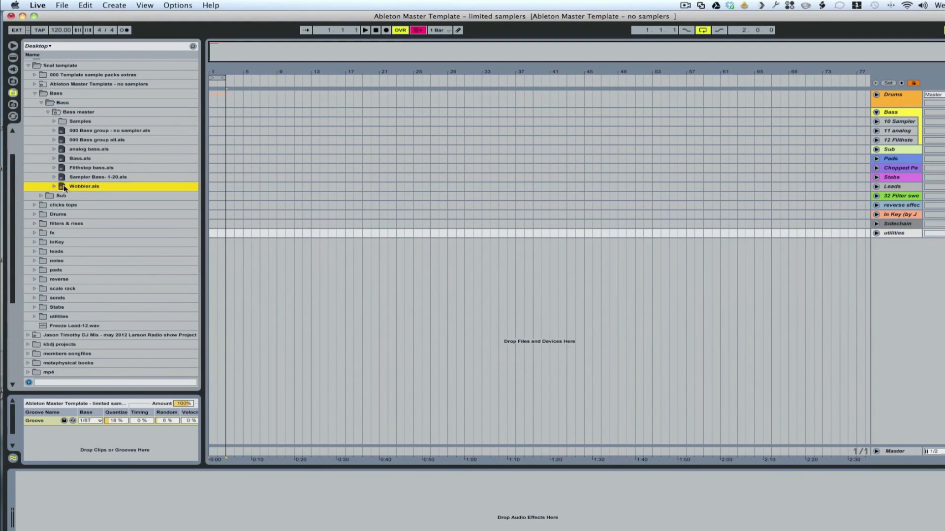
Step: Load Wobbler.als from the Bass master folder into the Bass group as a new track
{"action": "left_click_drag", "start_coordinate": [67, 188], "coordinate": [908, 142]}
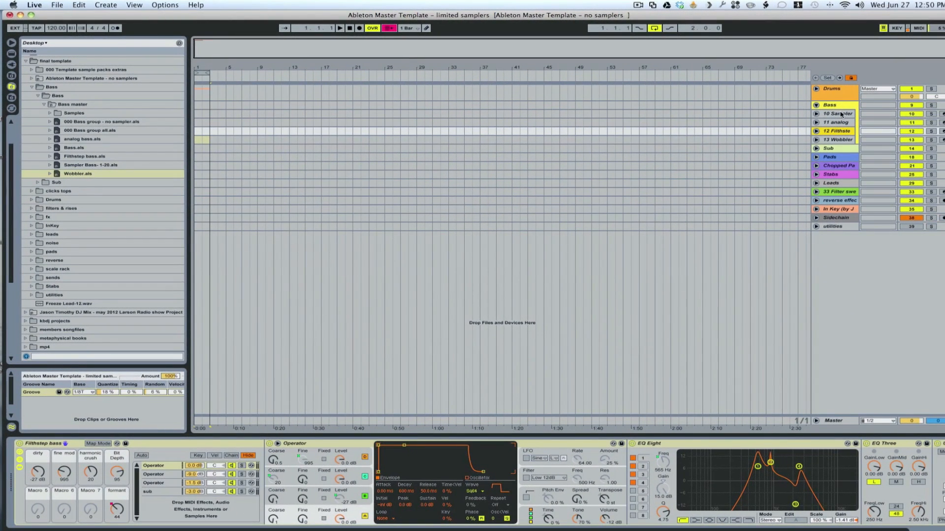
Step: Examine the Sampler bass track's bass 1 sample and its key zones from the lowest to the highest
{"action": "left_click", "coordinate": [839, 114]}
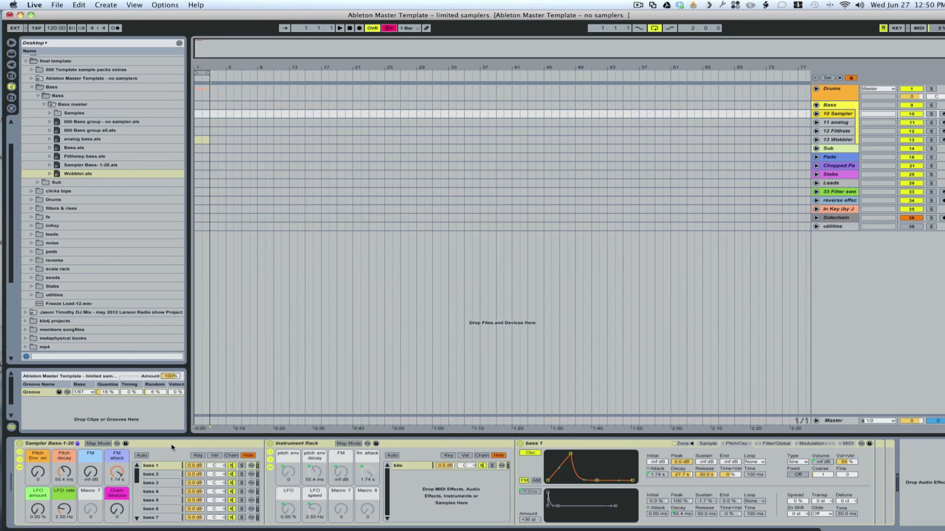
{"action": "left_click", "coordinate": [707, 444]}
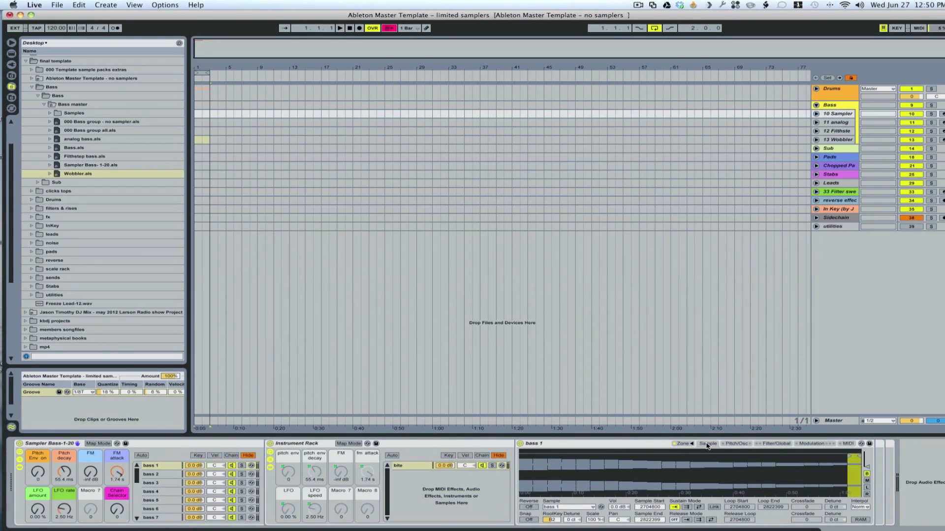
{"action": "left_click", "coordinate": [684, 444]}
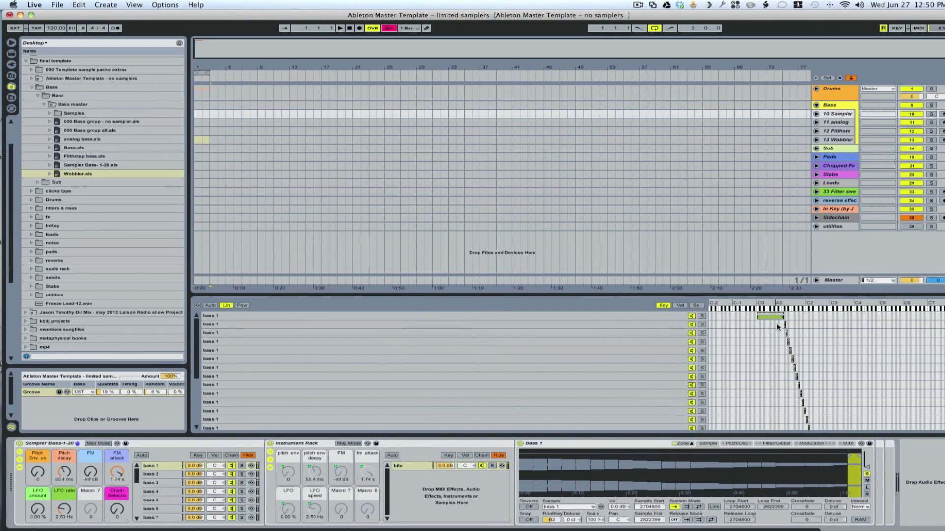
{"action": "scroll", "coordinate": [822, 355], "scroll_direction": "down", "scroll_amount": 5}
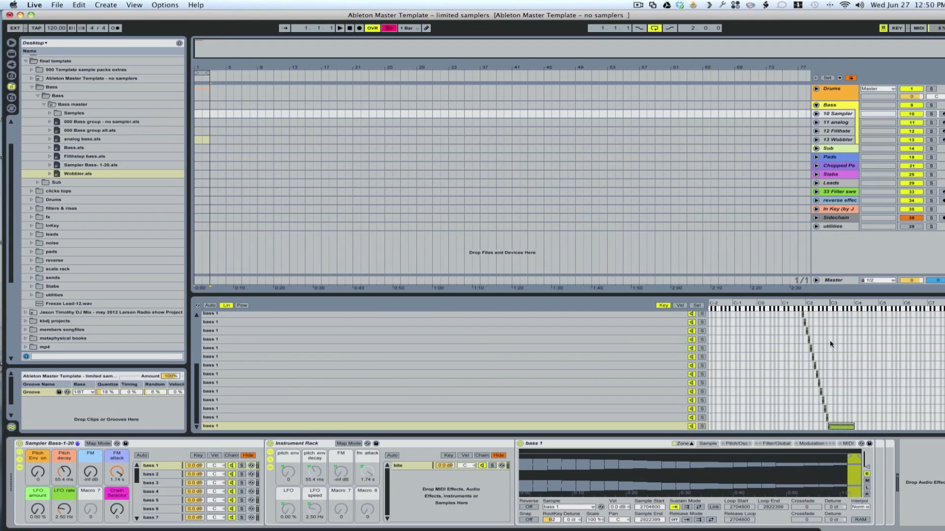
{"action": "scroll", "coordinate": [812, 369], "scroll_direction": "up", "scroll_amount": 5}
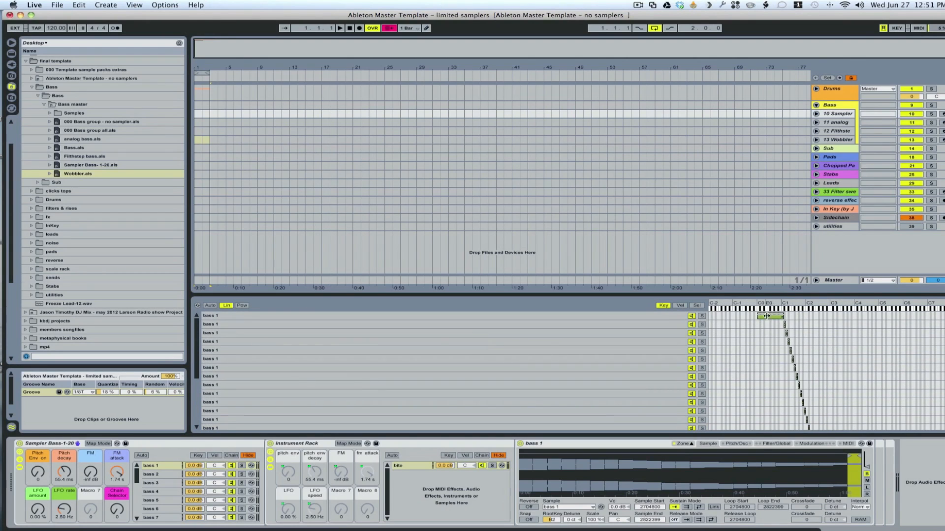
{"action": "scroll", "coordinate": [787, 394], "scroll_direction": "down", "scroll_amount": 5}
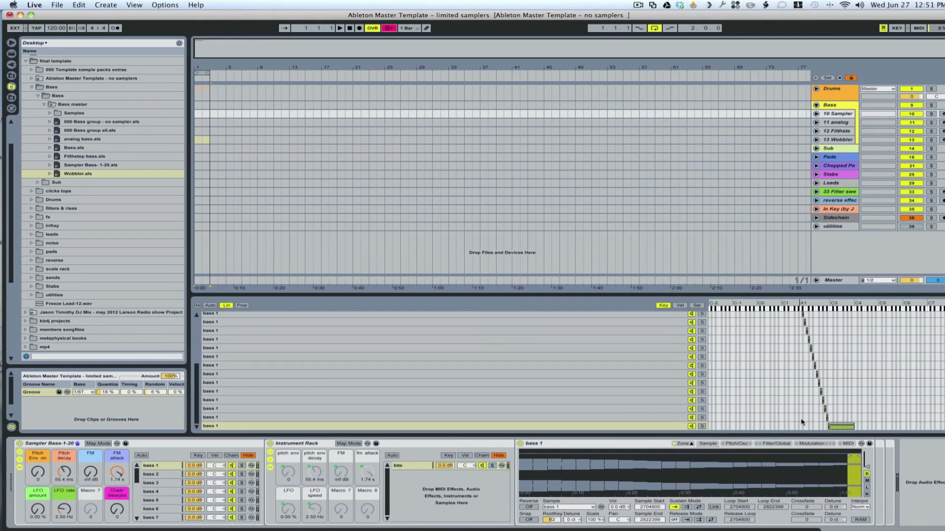
{"action": "scroll", "coordinate": [796, 417], "scroll_direction": "up", "scroll_amount": 5}
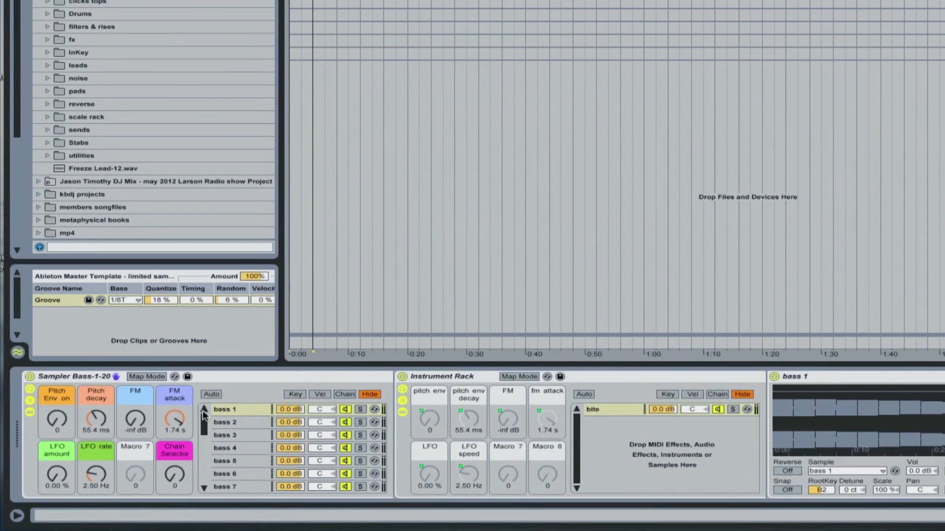
Step: Turn on Auto chain selection in the Sampler Bass-1-20 rack and set its Chain Selector macro to 10, on bass 2
{"action": "left_click", "coordinate": [235, 409]}
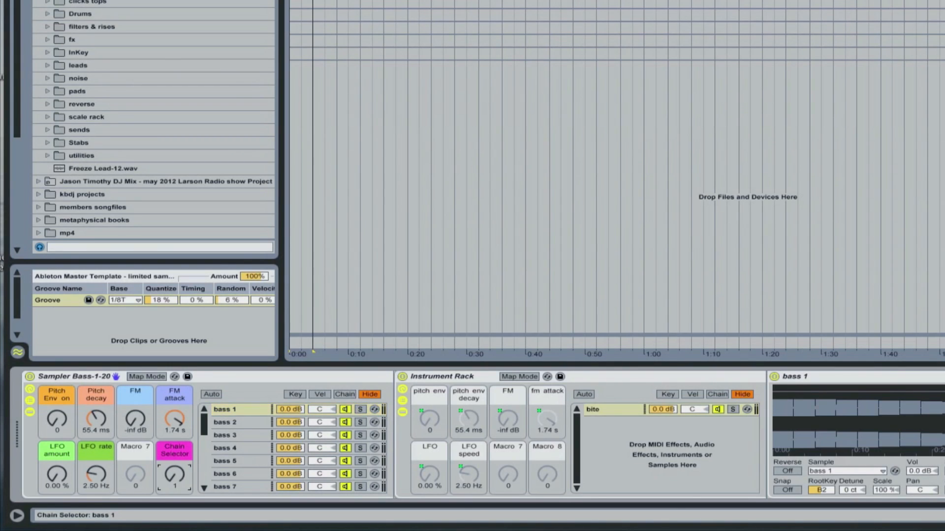
{"action": "left_click_drag", "start_coordinate": [176, 472], "coordinate": [175, 460]}
{"action": "left_click", "coordinate": [211, 395]}
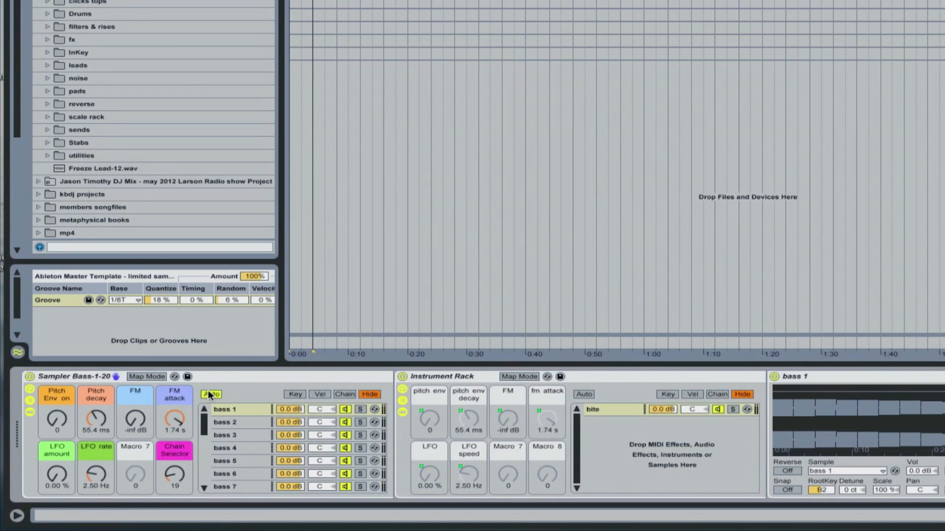
{"action": "mouse_move", "coordinate": [170, 471]}
{"action": "left_mouse_down"}
{"action": "mouse_move", "coordinate": [170, 484]}
{"action": "mouse_move", "coordinate": [174, 474]}
{"action": "left_mouse_up"}
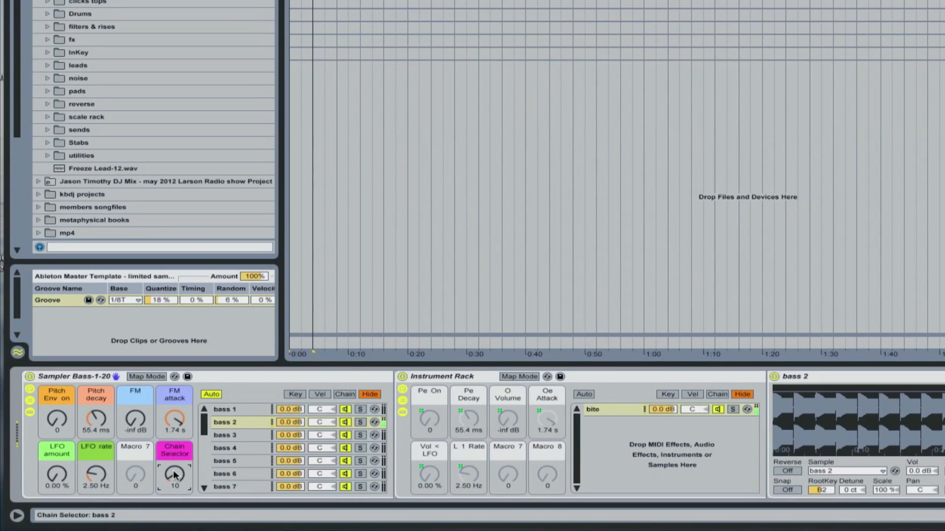
Step: Lower the computer keyboard octave and raise the Chain Selector in steps from 15 to 46, auditioning bass 3 through bass 8
{"action": "key", "text": "z"}
{"action": "left_click_drag", "start_coordinate": [173, 470], "coordinate": [173, 471]}
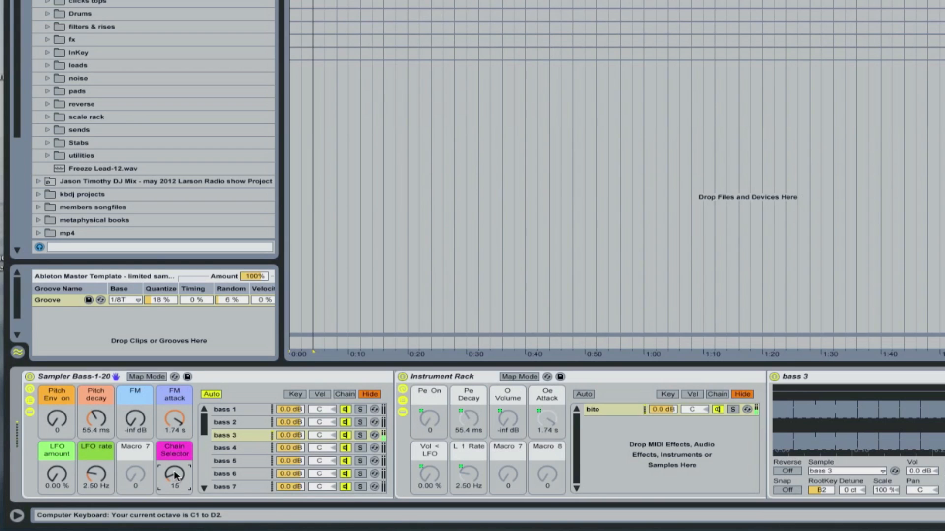
{"action": "left_click_drag", "start_coordinate": [173, 471], "coordinate": [173, 474]}
{"action": "key", "text": "z"}
{"action": "scroll", "coordinate": [175, 475], "scroll_direction": "up", "scroll_amount": 3}
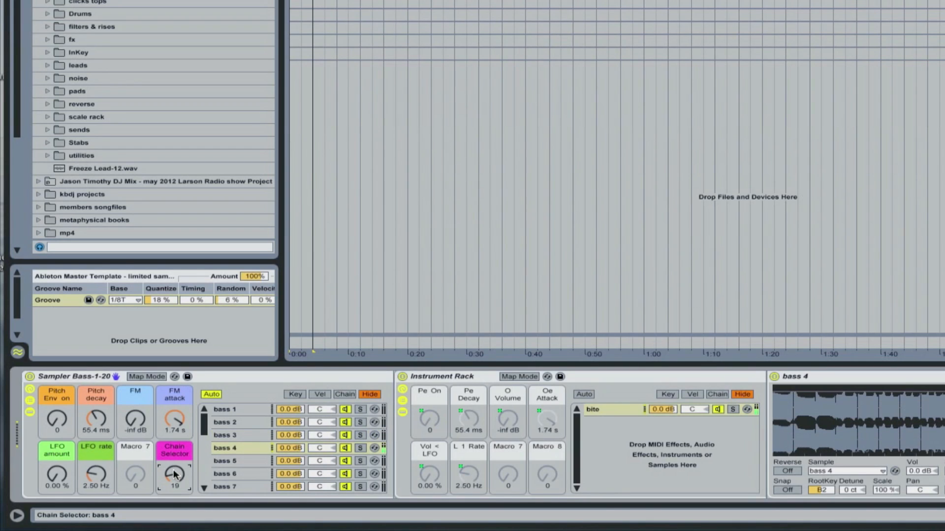
{"action": "scroll", "coordinate": [175, 475], "scroll_direction": "up", "scroll_amount": 6}
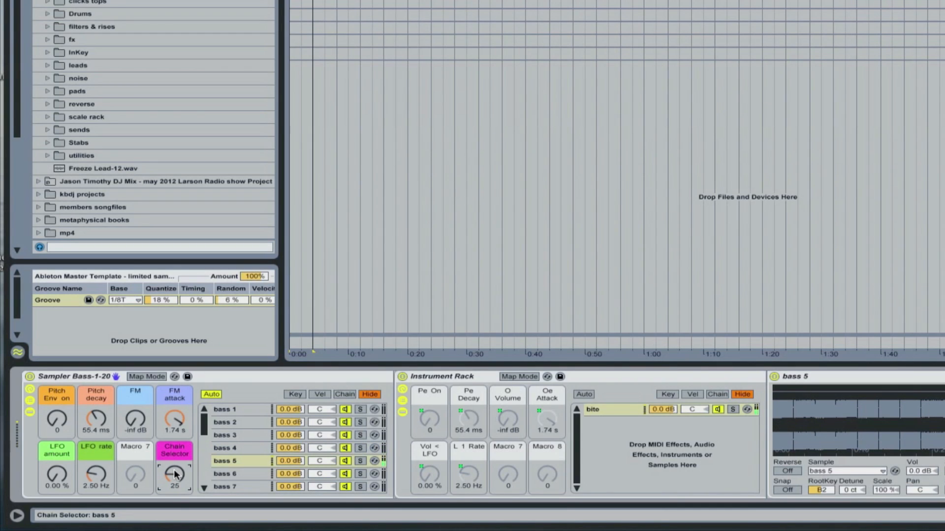
{"action": "left_click_drag", "start_coordinate": [176, 475], "coordinate": [175, 468]}
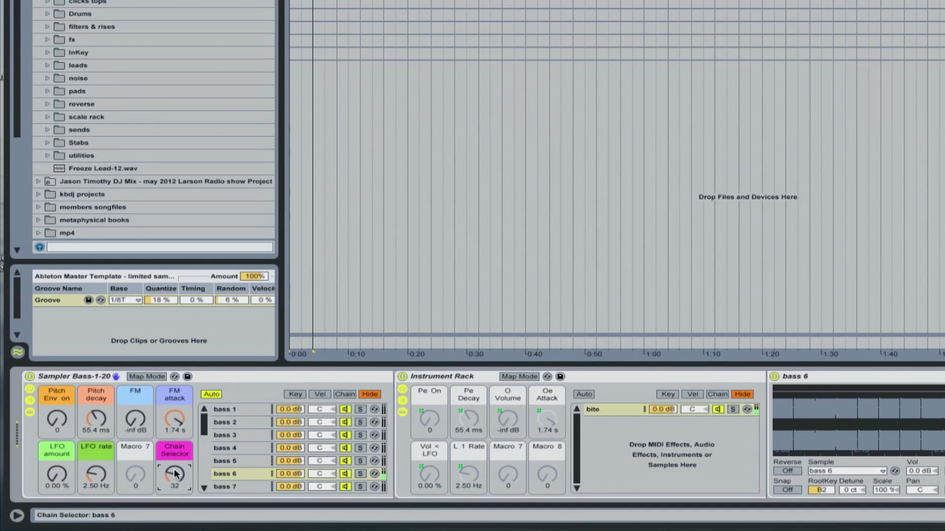
{"action": "left_click_drag", "start_coordinate": [174, 474], "coordinate": [175, 468]}
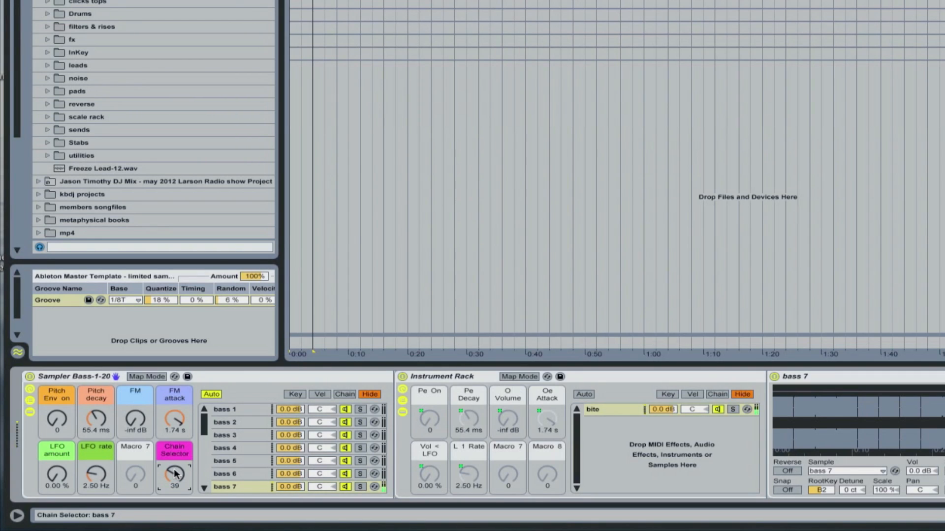
{"action": "left_click_drag", "start_coordinate": [175, 473], "coordinate": [175, 470]}
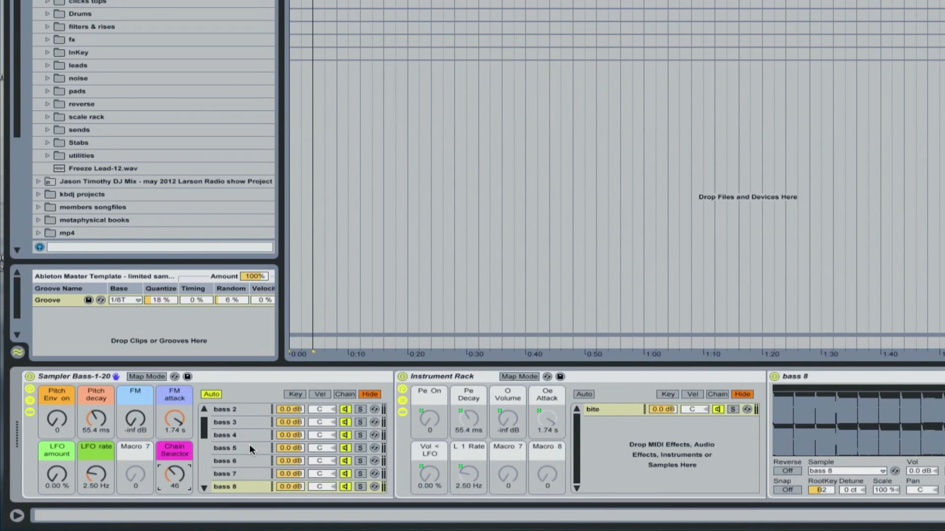
Step: Look through the rack's chain list, select bass 1, and set the Chain Selector to 50 for bass 9
{"action": "scroll", "coordinate": [249, 445], "scroll_direction": "down", "scroll_amount": 5}
{"action": "scroll", "coordinate": [250, 445], "scroll_direction": "up", "scroll_amount": 8}
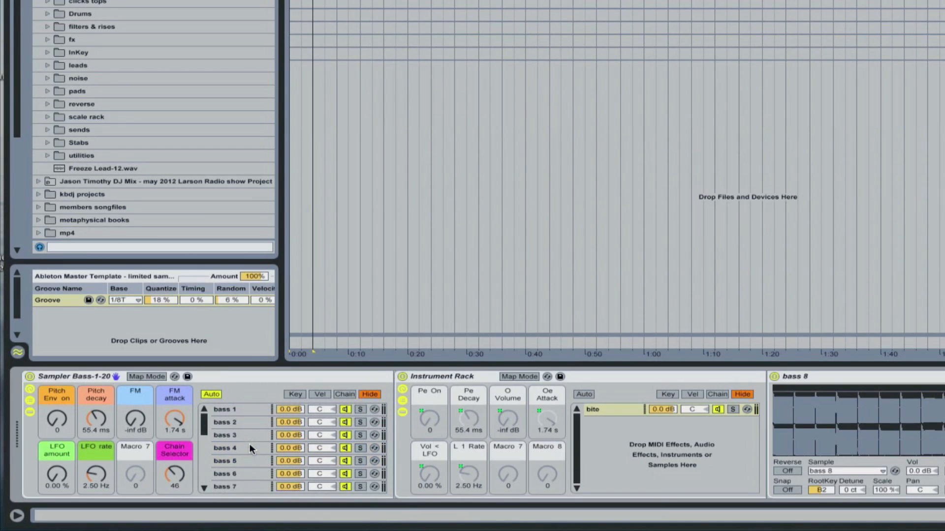
{"action": "left_click", "coordinate": [241, 409]}
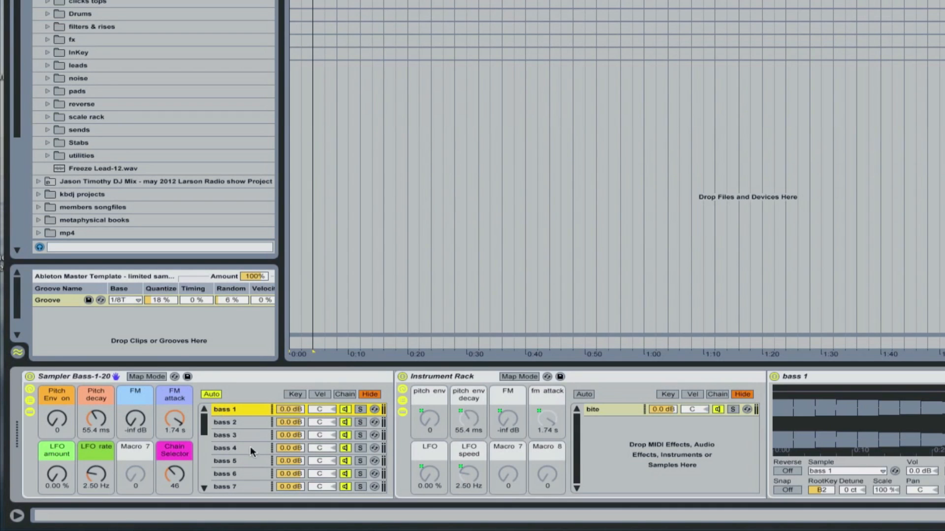
{"action": "scroll", "coordinate": [252, 439], "scroll_direction": "down", "scroll_amount": 5}
{"action": "scroll", "coordinate": [253, 438], "scroll_direction": "up", "scroll_amount": 5}
{"action": "left_click_drag", "start_coordinate": [175, 475], "coordinate": [176, 472]}
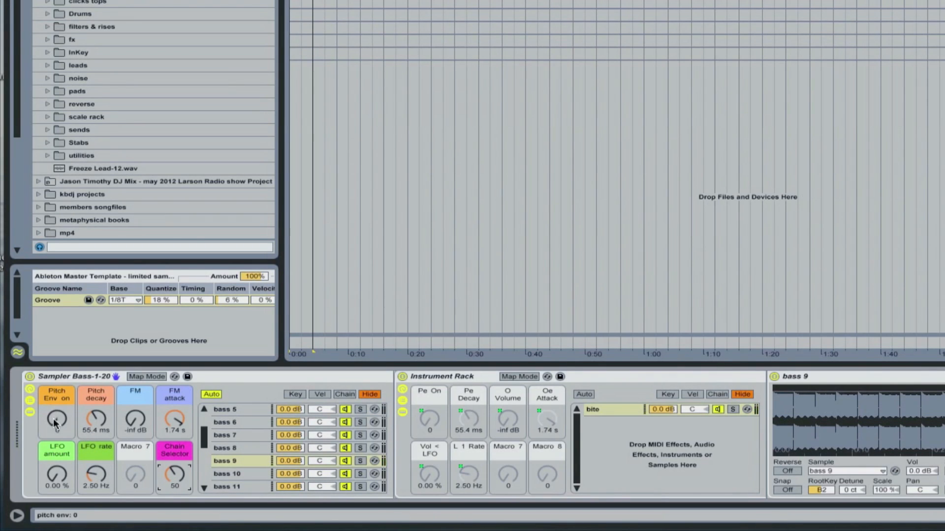
Step: Set the Sampler rack's Pitch Env to 113, Pitch decay to 203 ms and FM attack to 131 ms
{"action": "left_click_drag", "start_coordinate": [55, 423], "coordinate": [135, 399]}
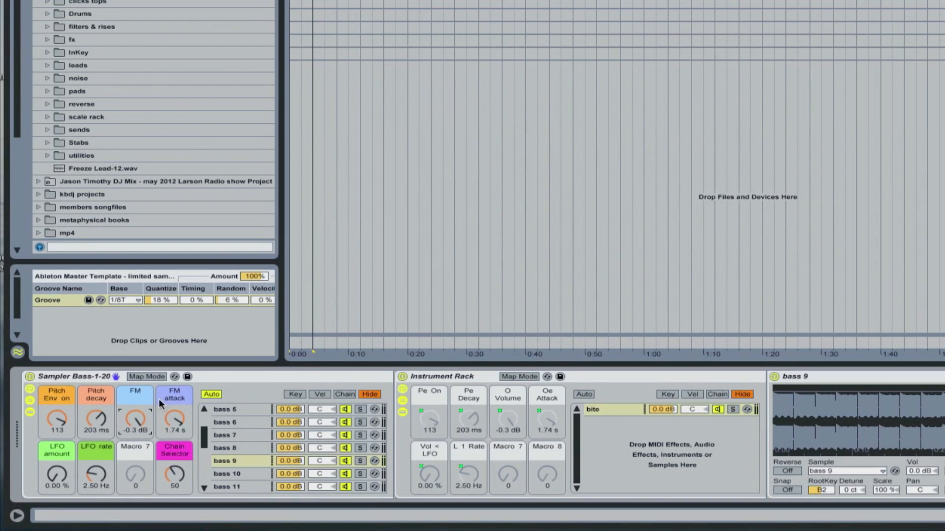
{"action": "left_click", "coordinate": [178, 424]}
{"action": "mouse_move", "coordinate": [178, 424]}
{"action": "left_mouse_down"}
{"action": "mouse_move", "coordinate": [178, 492]}
{"action": "mouse_move", "coordinate": [178, 433]}
{"action": "left_mouse_up"}
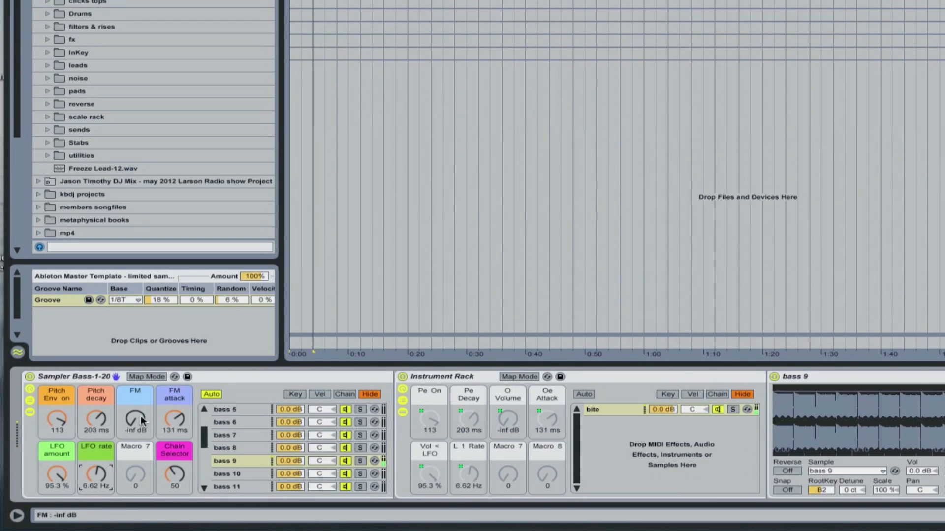
Step: Set LFO amount to 95.3 %, FM to -17 dB and FM attack to 4.64 ms, and adjust the LFO rate and Pitch decay
{"action": "left_click_drag", "start_coordinate": [137, 419], "coordinate": [137, 389]}
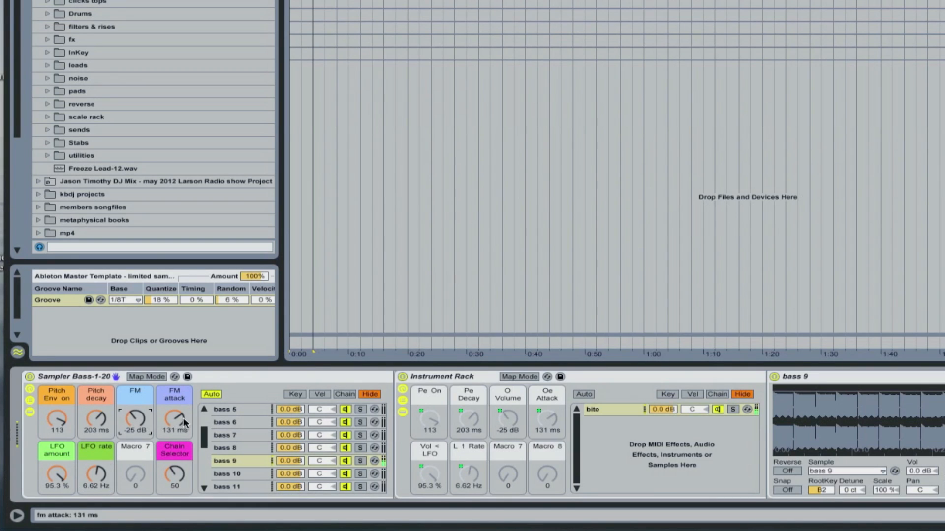
{"action": "left_click_drag", "start_coordinate": [174, 419], "coordinate": [175, 453]}
{"action": "left_click_drag", "start_coordinate": [136, 419], "coordinate": [136, 409]}
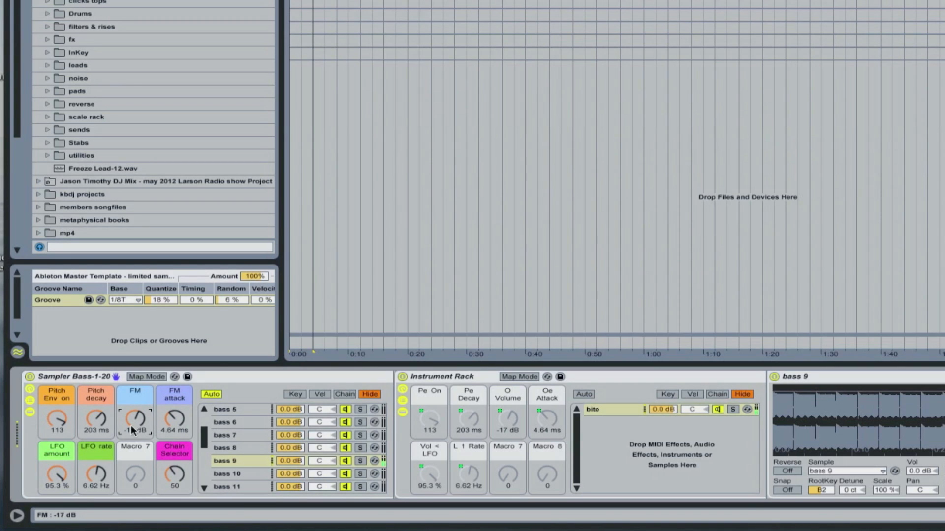
{"action": "mouse_move", "coordinate": [97, 474]}
{"action": "left_mouse_down"}
{"action": "mouse_move", "coordinate": [96, 458]}
{"action": "mouse_move", "coordinate": [96, 480]}
{"action": "left_mouse_up"}
{"action": "left_click_drag", "start_coordinate": [96, 419], "coordinate": [96, 408]}
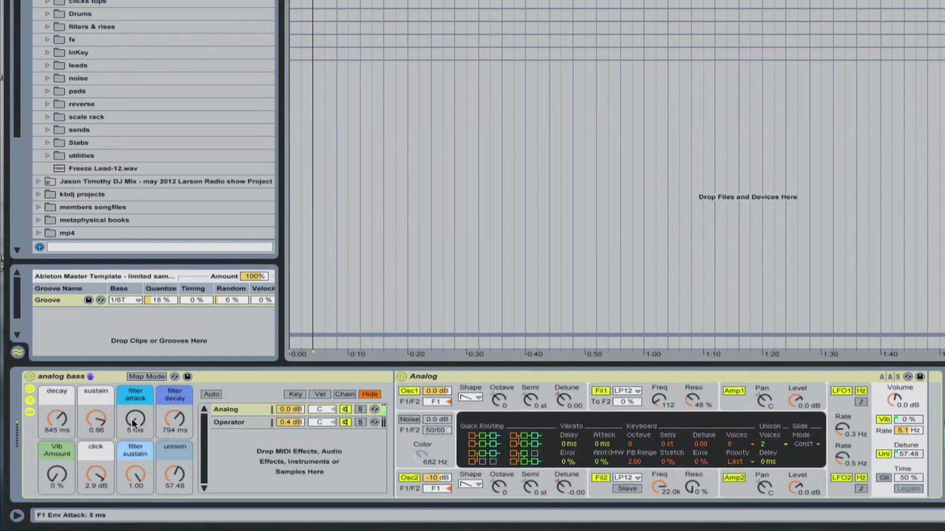
Step: In the analog bass rack, set filter attack to 1.23 s, decay to 352 ms and sustain to 0.00
{"action": "left_click_drag", "start_coordinate": [131, 418], "coordinate": [131, 394]}
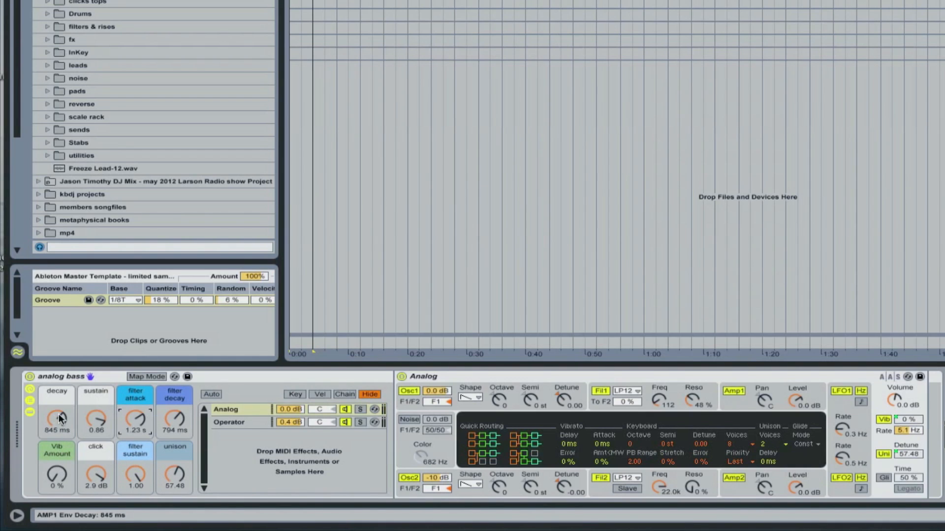
{"action": "left_click_drag", "start_coordinate": [58, 414], "coordinate": [58, 460]}
{"action": "left_click_drag", "start_coordinate": [95, 423], "coordinate": [96, 472]}
{"action": "mouse_move", "coordinate": [57, 418]}
{"action": "left_mouse_down"}
{"action": "mouse_move", "coordinate": [57, 391]}
{"action": "mouse_move", "coordinate": [56, 401]}
{"action": "left_mouse_up"}
Step: Set filter attack and filter decay to 2.16 s, decay to 1.39 s, sustain to 0.29, filter sustain to 0.72 and unison to 35.43, and vary click and vibrato
{"action": "left_click", "coordinate": [135, 418]}
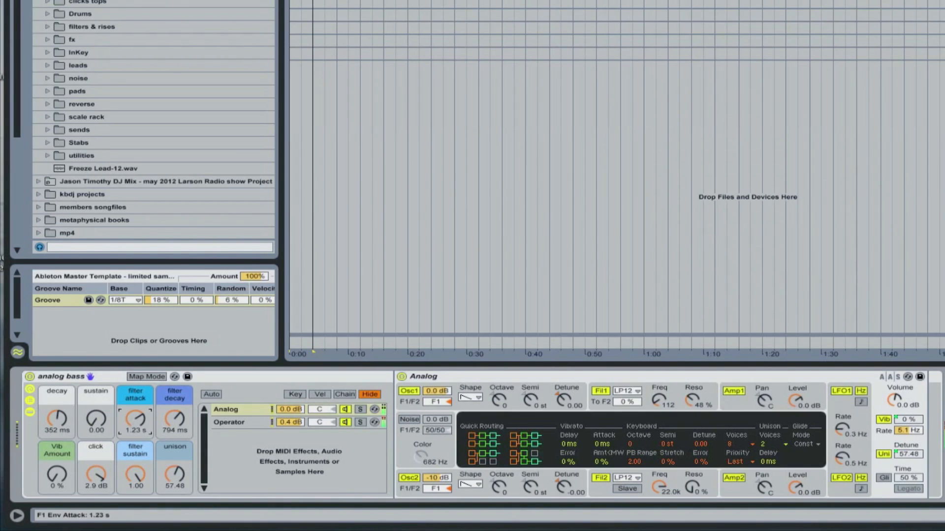
{"action": "left_click_drag", "start_coordinate": [135, 419], "coordinate": [135, 453]}
{"action": "left_click_drag", "start_coordinate": [96, 419], "coordinate": [96, 374]}
{"action": "left_click_drag", "start_coordinate": [96, 418], "coordinate": [133, 529]}
{"action": "left_click", "coordinate": [135, 418]}
{"action": "left_click_drag", "start_coordinate": [145, 466], "coordinate": [174, 481]}
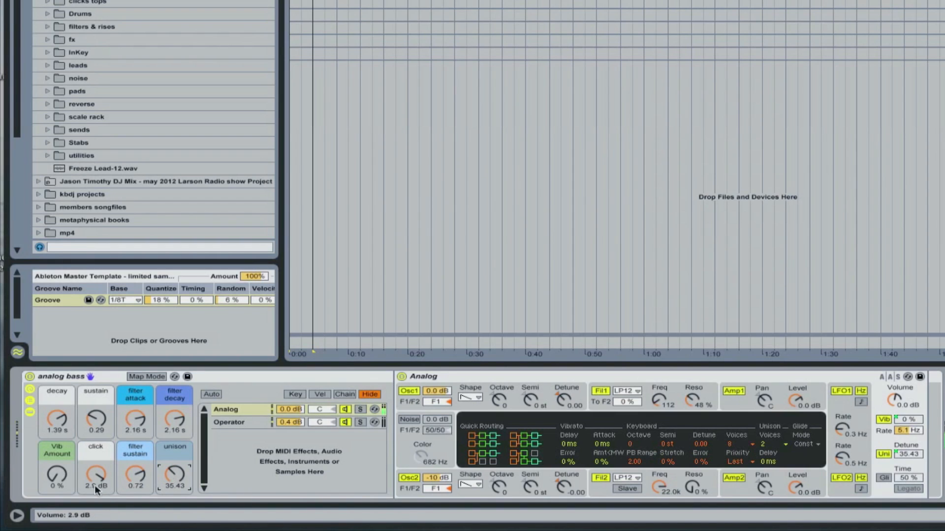
{"action": "left_click_drag", "start_coordinate": [94, 473], "coordinate": [58, 490]}
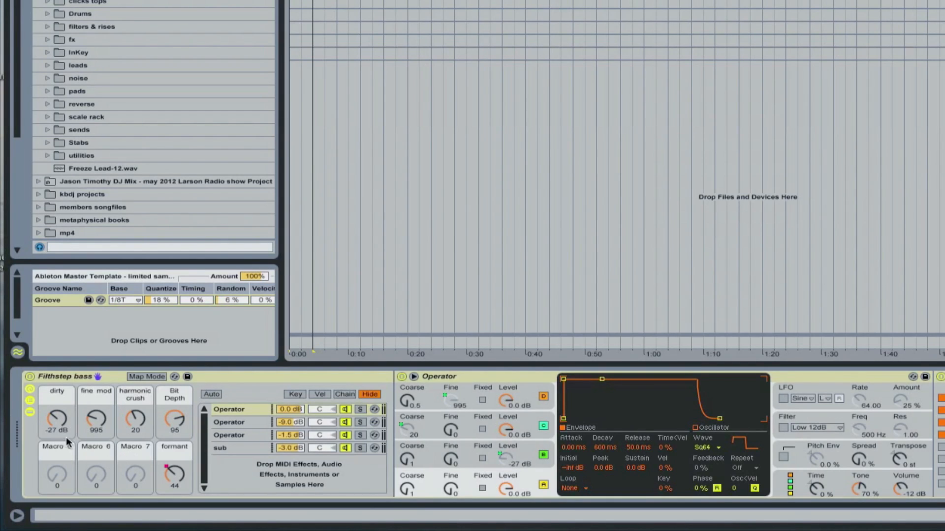
Step: In the Filthstep bass rack, set dirty to -14 dB, fine mod to 989 and formant to 53, and lower harmonic crush and Bit Depth
{"action": "left_click_drag", "start_coordinate": [58, 397], "coordinate": [58, 375]}
{"action": "left_click_drag", "start_coordinate": [98, 420], "coordinate": [98, 426]}
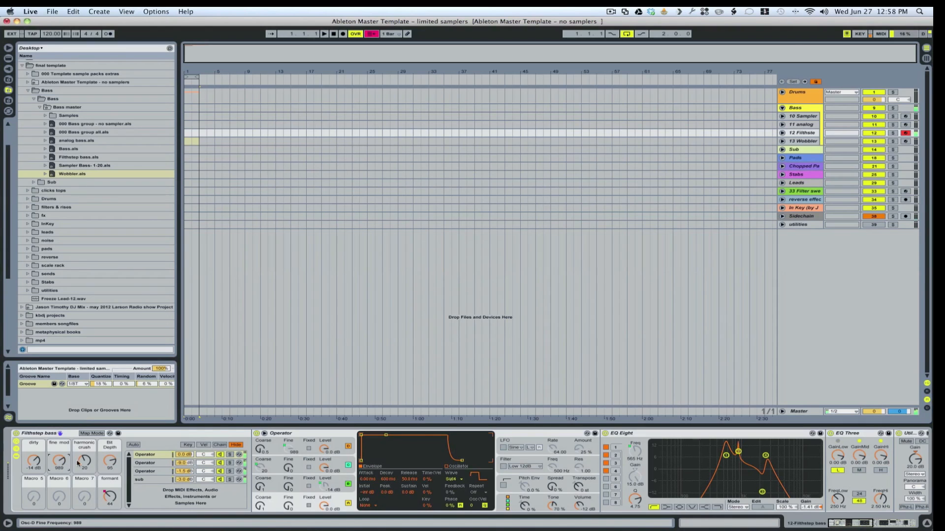
{"action": "left_click_drag", "start_coordinate": [110, 462], "coordinate": [85, 468]}
{"action": "mouse_move", "coordinate": [110, 497]}
{"action": "left_mouse_down"}
{"action": "mouse_move", "coordinate": [110, 510]}
{"action": "mouse_move", "coordinate": [109, 477]}
{"action": "mouse_move", "coordinate": [110, 494]}
{"action": "left_mouse_up"}
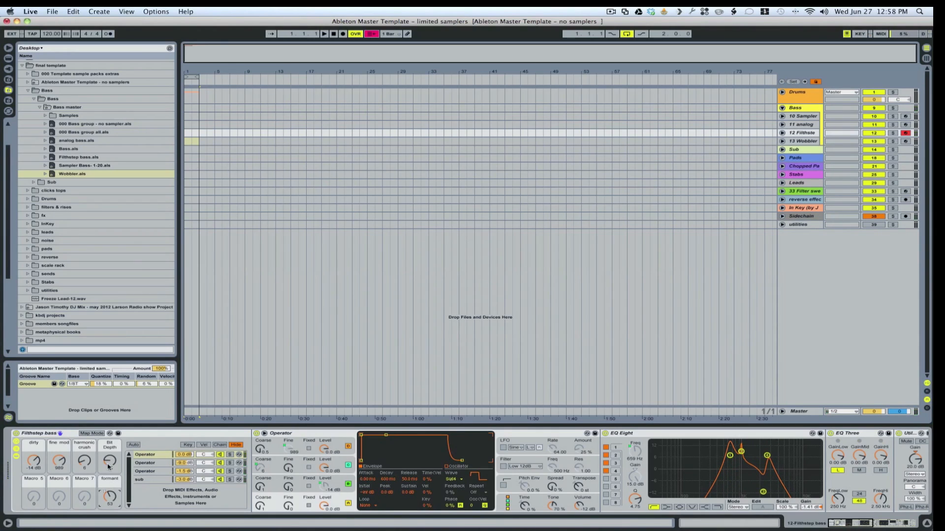
{"action": "left_click", "coordinate": [67, 436]}
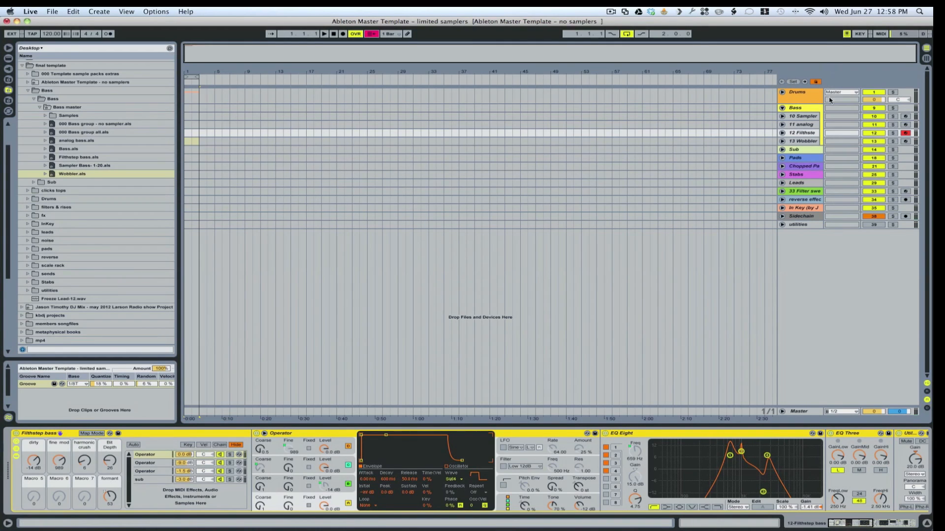
Step: Select the 13 Wobbler track and arm it for recording
{"action": "left_click", "coordinate": [804, 141]}
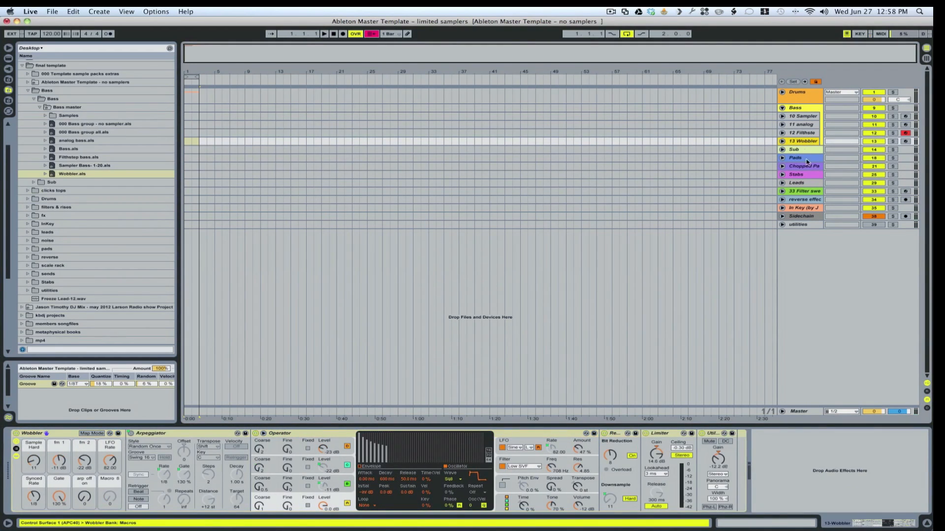
{"action": "left_click", "coordinate": [905, 142]}
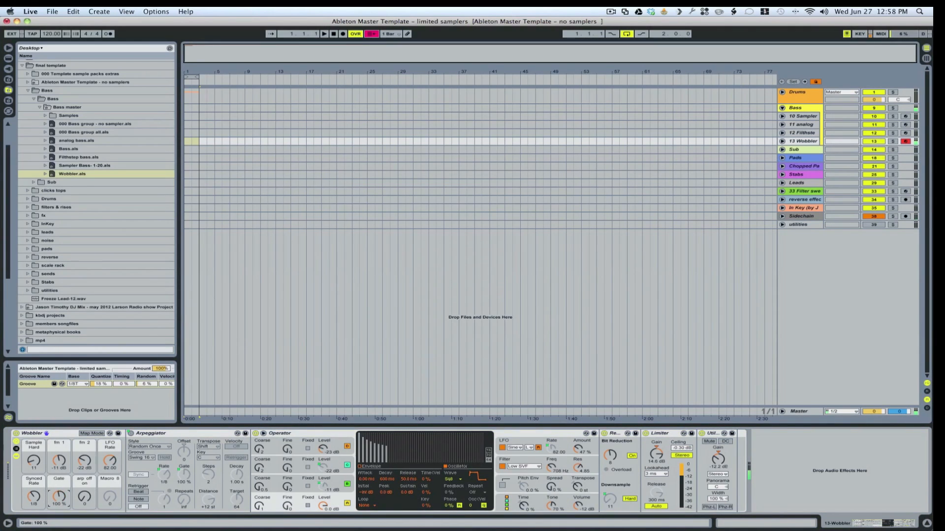
Step: Set the Wobbler rack's fm 1 and fm 2 to -12 dB, LFO Rate to 63.00, Synced Rate to 1/12, Gate to 124 % and arp off/on to 115
{"action": "mouse_move", "coordinate": [110, 461]}
{"action": "left_mouse_down"}
{"action": "mouse_move", "coordinate": [110, 436]}
{"action": "mouse_move", "coordinate": [110, 460]}
{"action": "left_mouse_up"}
{"action": "left_click", "coordinate": [34, 462]}
{"action": "left_click_drag", "start_coordinate": [33, 462], "coordinate": [34, 468]}
{"action": "left_click_drag", "start_coordinate": [34, 461], "coordinate": [63, 448]}
{"action": "left_click", "coordinate": [82, 463]}
{"action": "left_click_drag", "start_coordinate": [58, 461], "coordinate": [110, 485]}
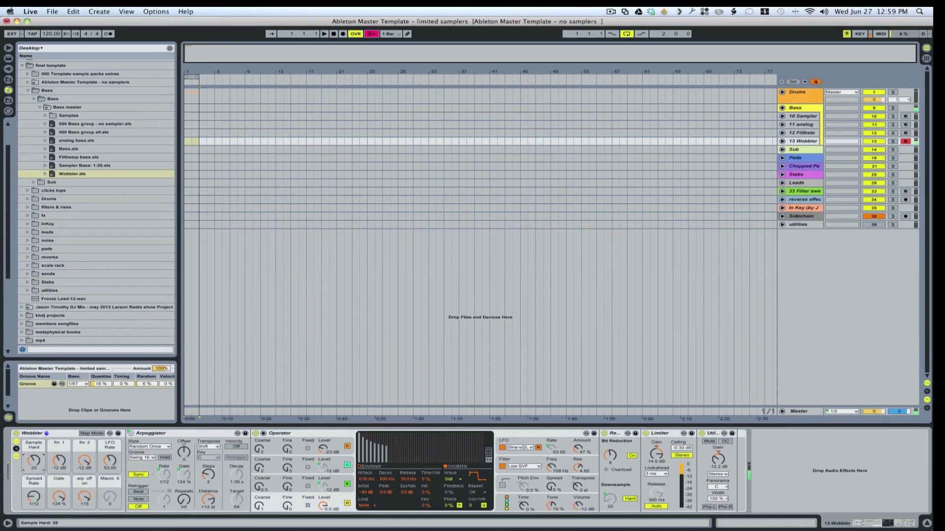
Step: Set the Wobbler rack's Sample Hard to 10, LFO Rate to 85.00 and Gate to 103 %, and turn the arpeggiator off
{"action": "left_click_drag", "start_coordinate": [36, 461], "coordinate": [36, 459]}
{"action": "left_click_drag", "start_coordinate": [118, 466], "coordinate": [118, 451]}
{"action": "left_click_drag", "start_coordinate": [34, 462], "coordinate": [34, 467]}
{"action": "left_click", "coordinate": [59, 497]}
{"action": "left_click_drag", "start_coordinate": [59, 497], "coordinate": [59, 505]}
{"action": "left_click_drag", "start_coordinate": [110, 462], "coordinate": [136, 529]}
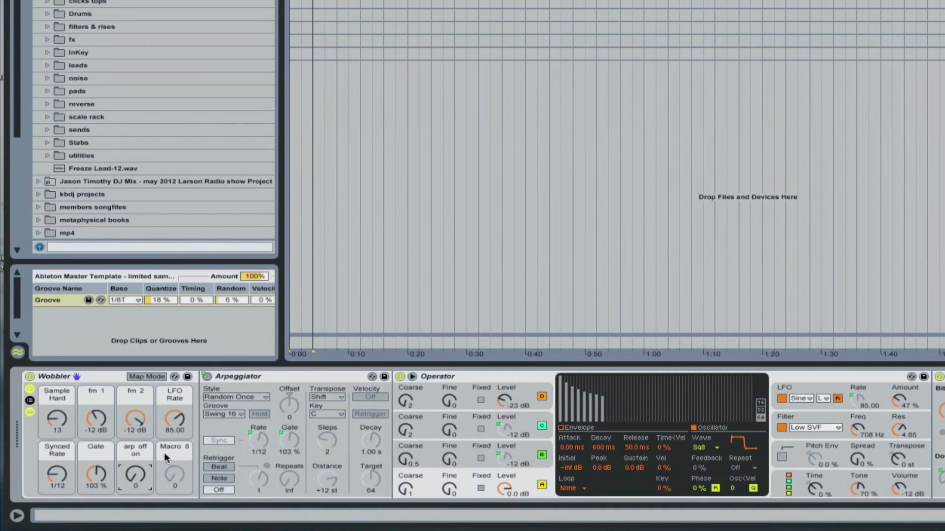
{"action": "left_click_drag", "start_coordinate": [57, 418], "coordinate": [56, 420]}
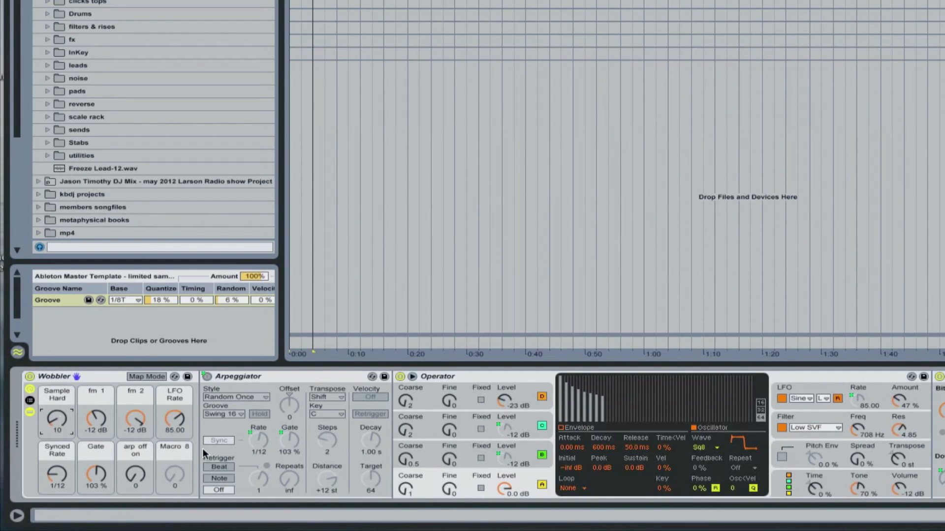